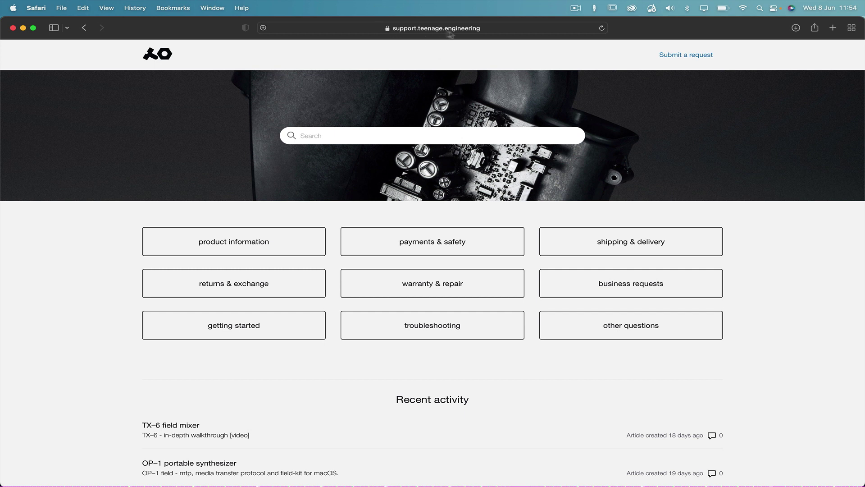
Follow the OP-1 field mtp and field-kit support article to field-kit's App Store page.
click(241, 242)
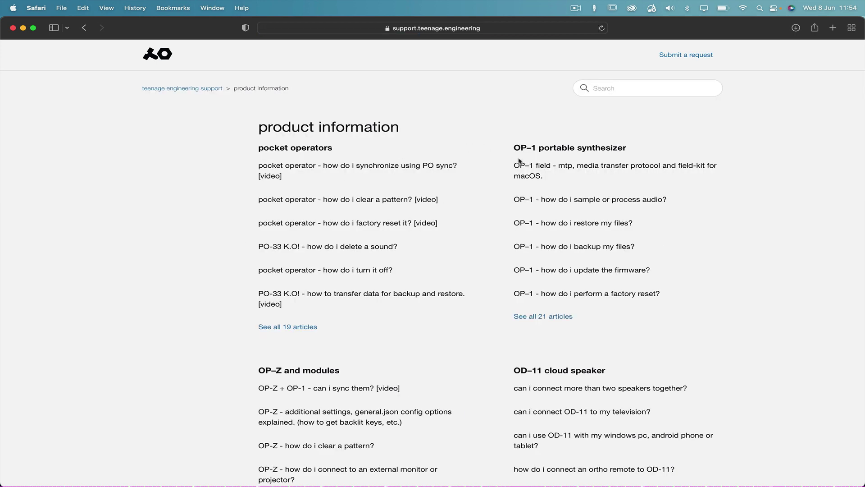
click(556, 170)
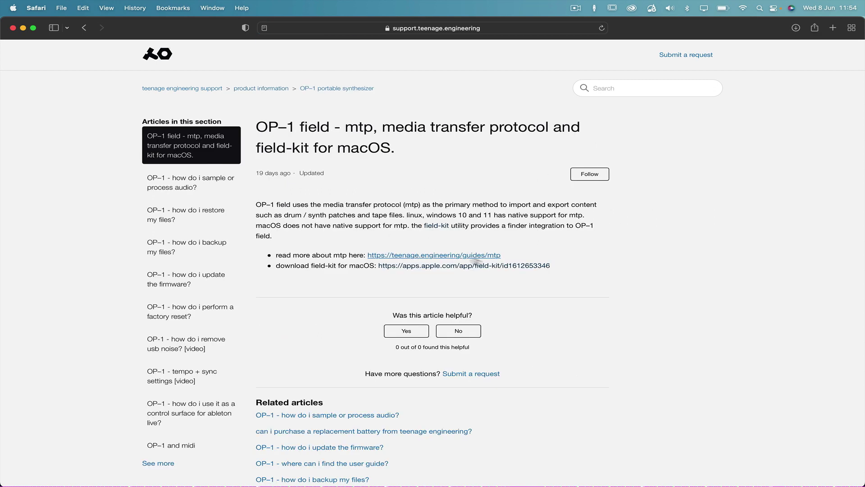
click(463, 267)
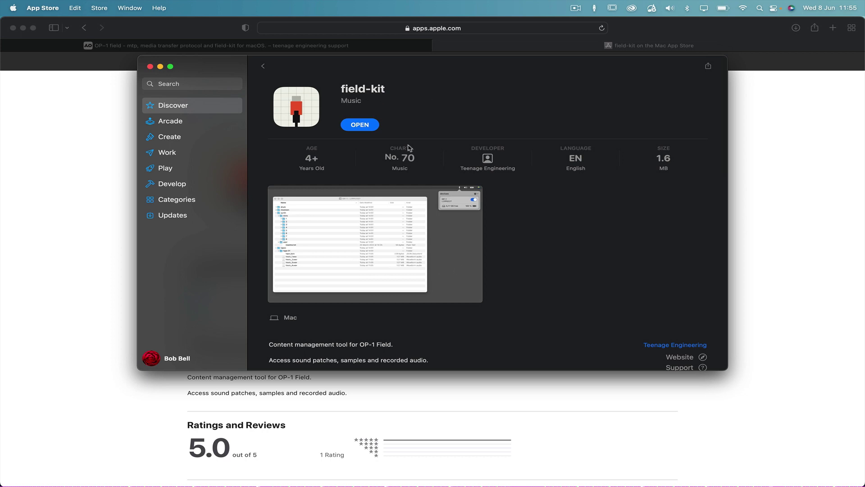
Launch field-kit from its App Store page.
click(360, 125)
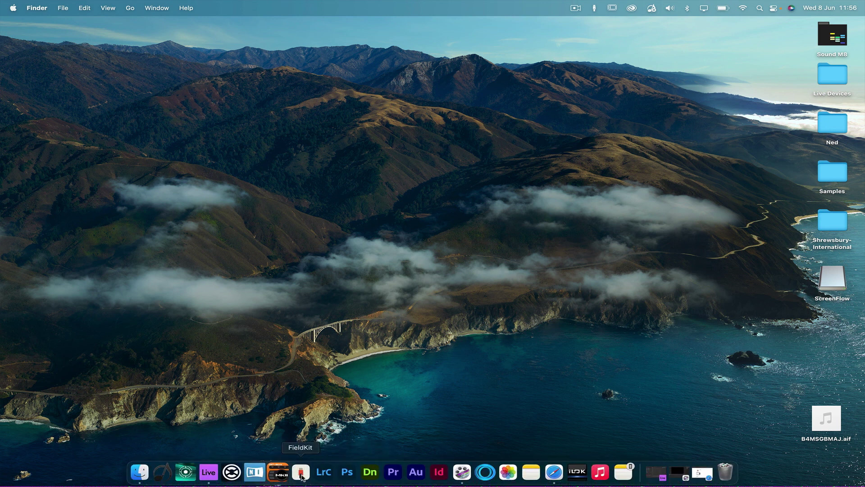
Show field-kit's connected devices list to open the OP-1 - L1PQU126 storage.
click(595, 8)
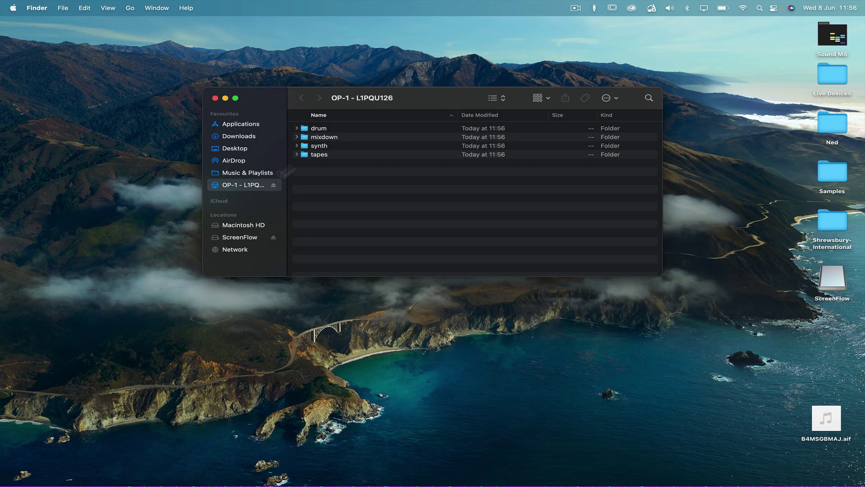
Expand drum and drum/user to show b4msgbmaj.aif, and select readme.txt.
click(297, 128)
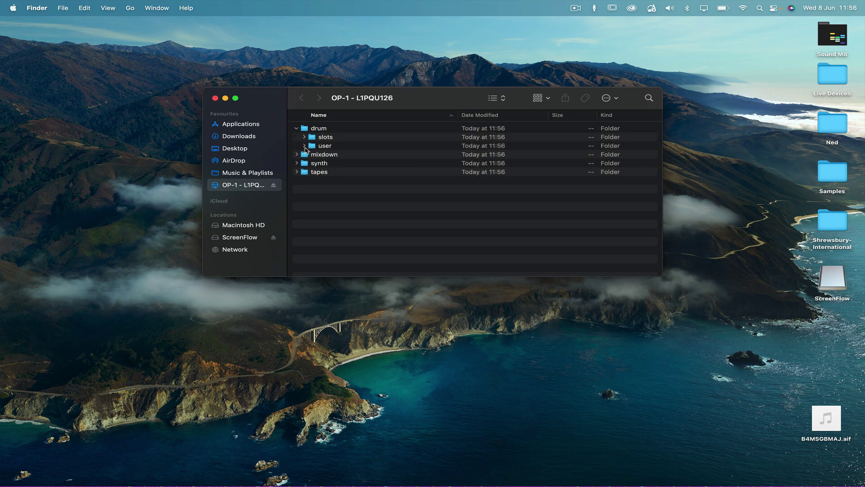
click(304, 146)
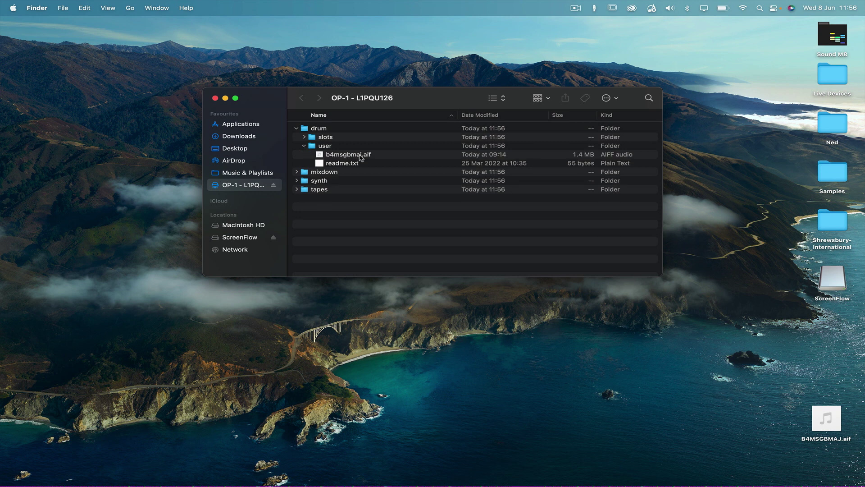
click(341, 163)
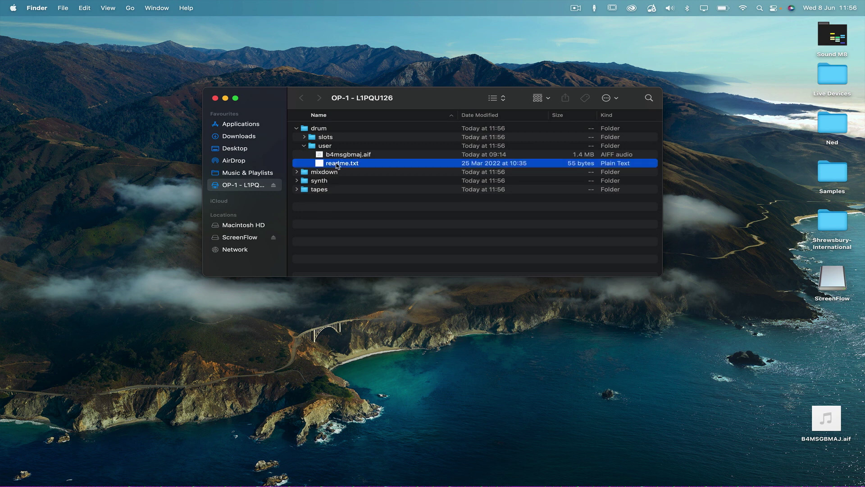
key(space)
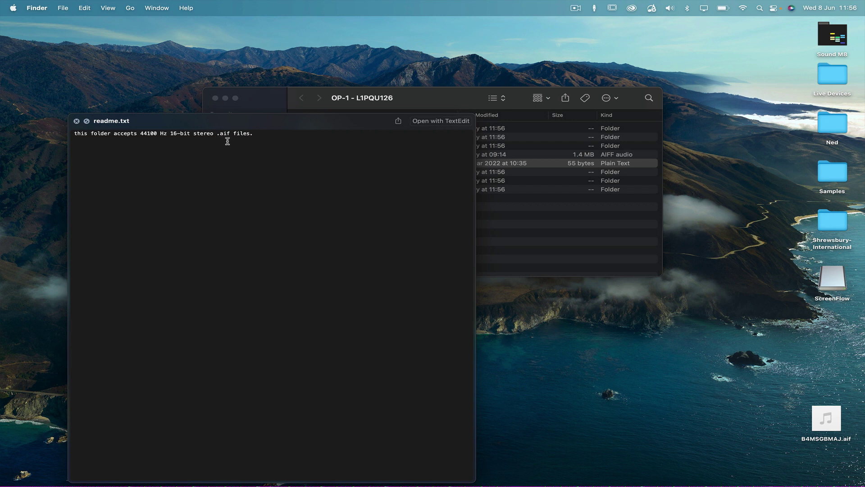
click(76, 121)
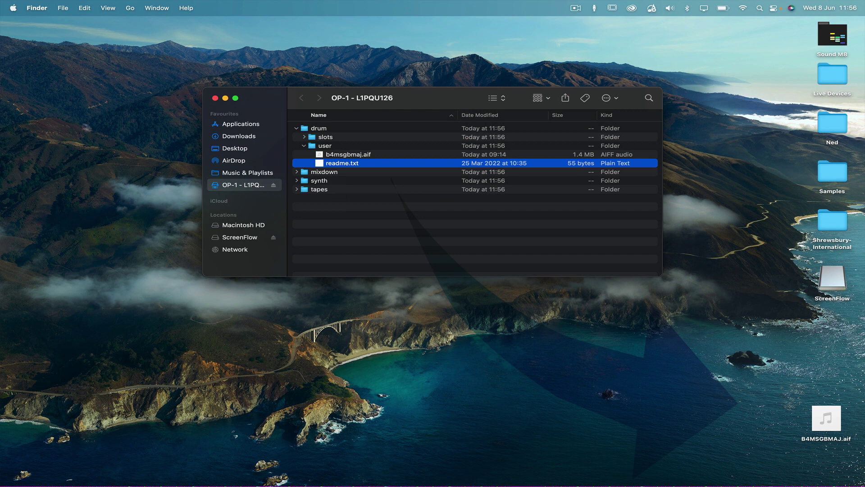
Select the desktop and device b4msgbmaj.aif samples, then show field-kit's device list.
click(826, 418)
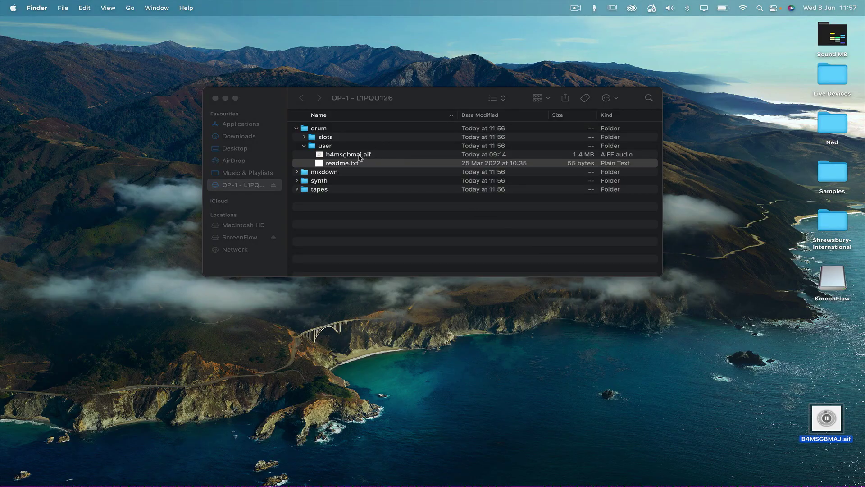
click(360, 155)
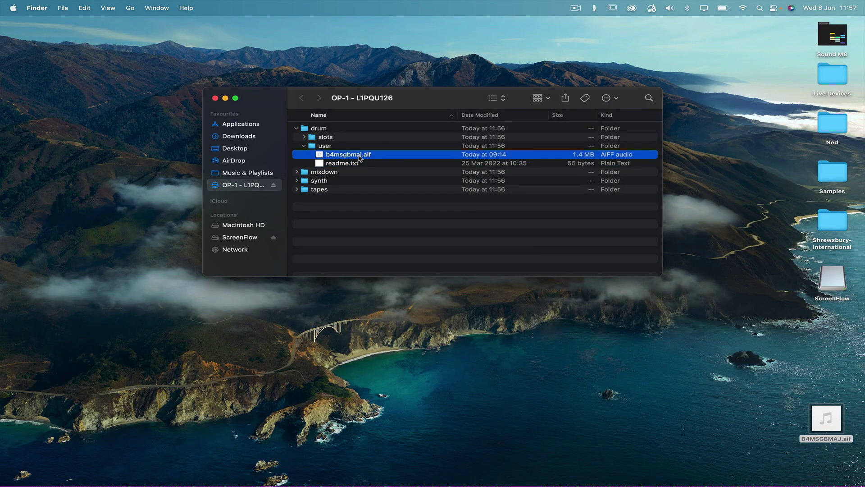
click(596, 9)
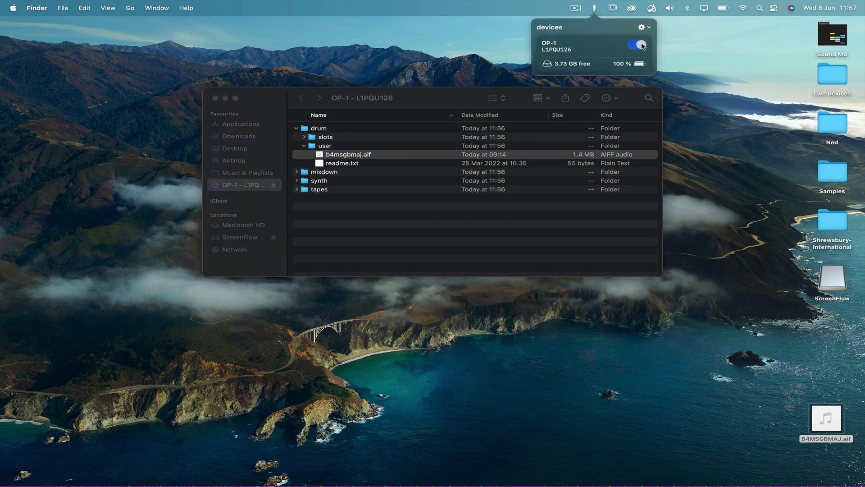
Switch off the OP-1 toggle in field-kit's device list to eject it.
click(640, 45)
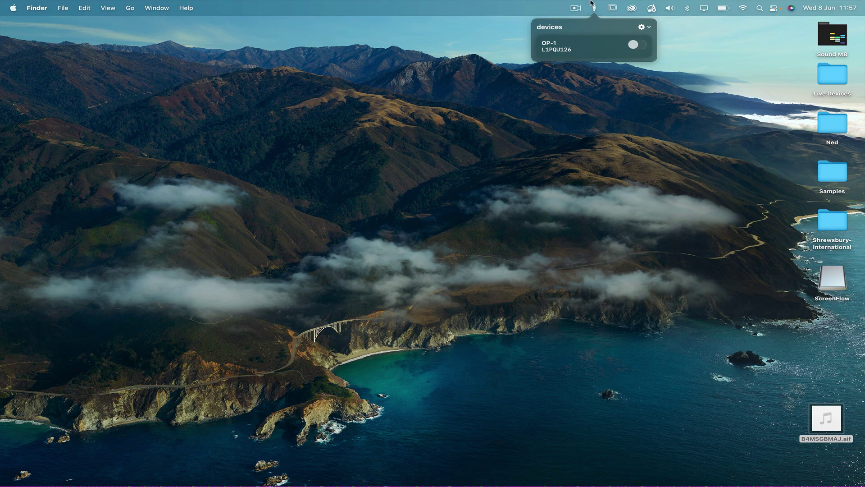